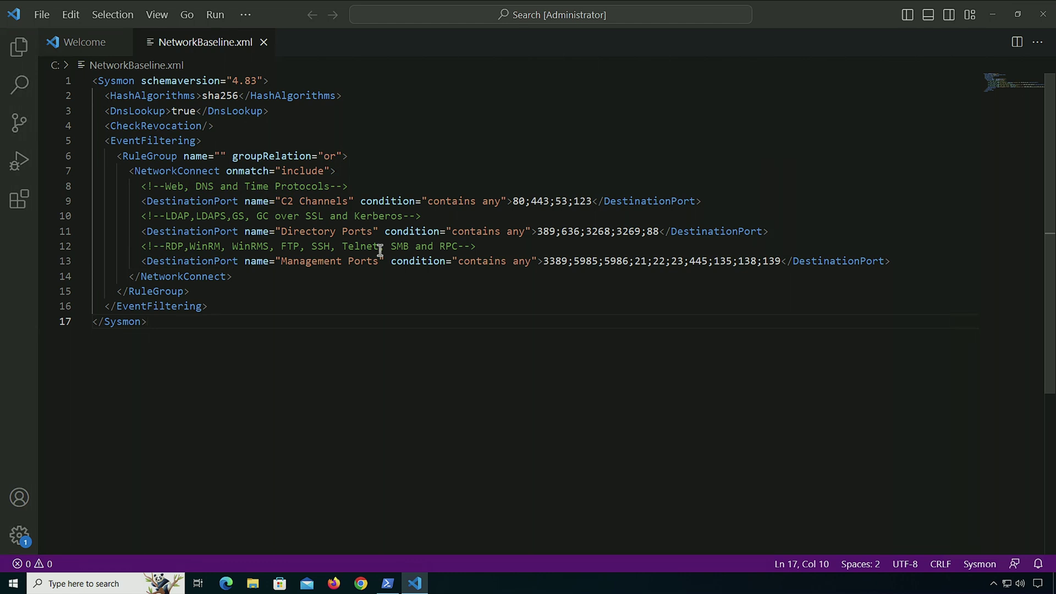
# Run Get-SysmonNetworkConnect in PowerShell to list the Sysmon NetworkConnect events
pyautogui.click(388, 583)
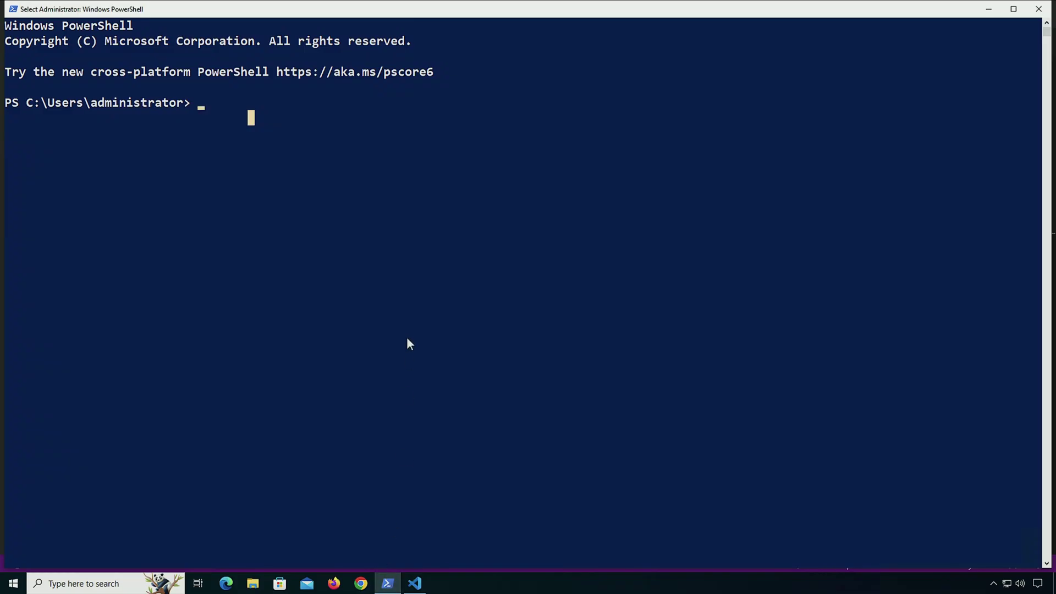
pyautogui.write('get-sysm')
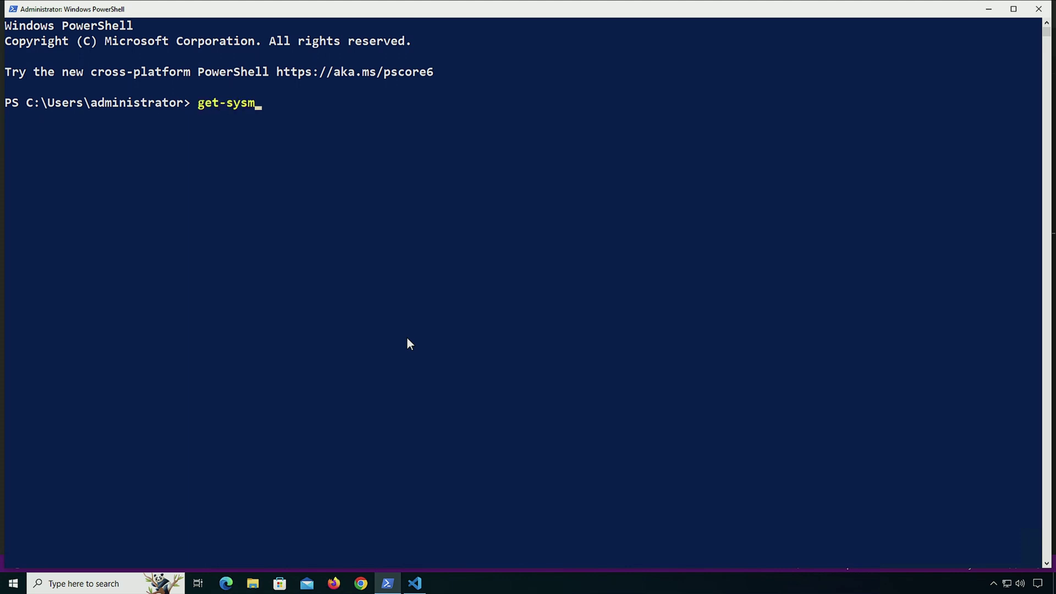
pyautogui.write('onnet')
pyautogui.press('Tab')
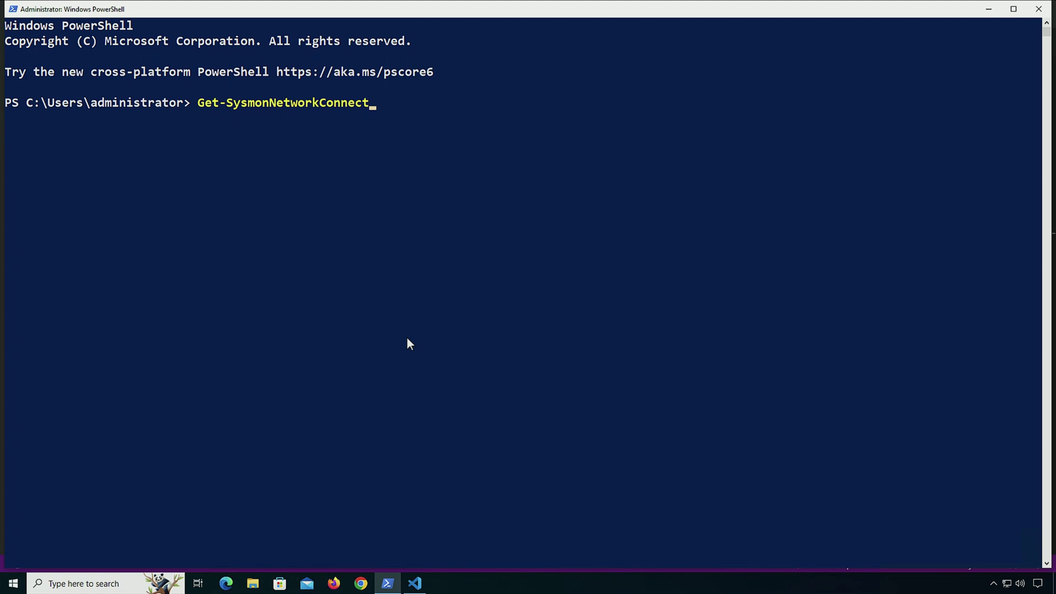
pyautogui.press('Return')
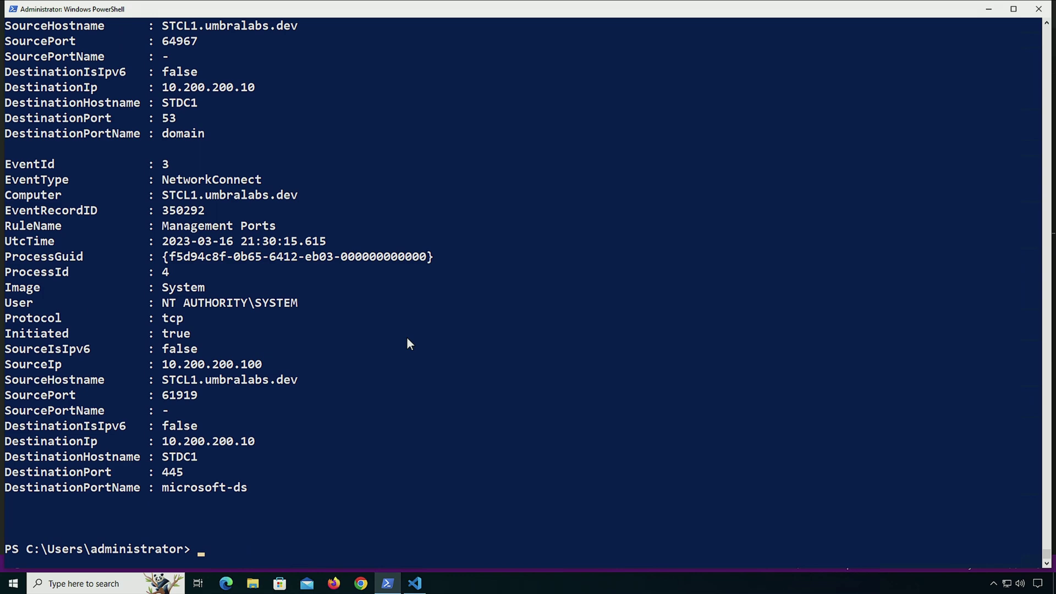
# Pipe Get-SysmonNetworkConnect into Out-GridView, review the events in the grid, and return to the console
pyautogui.press('Up')
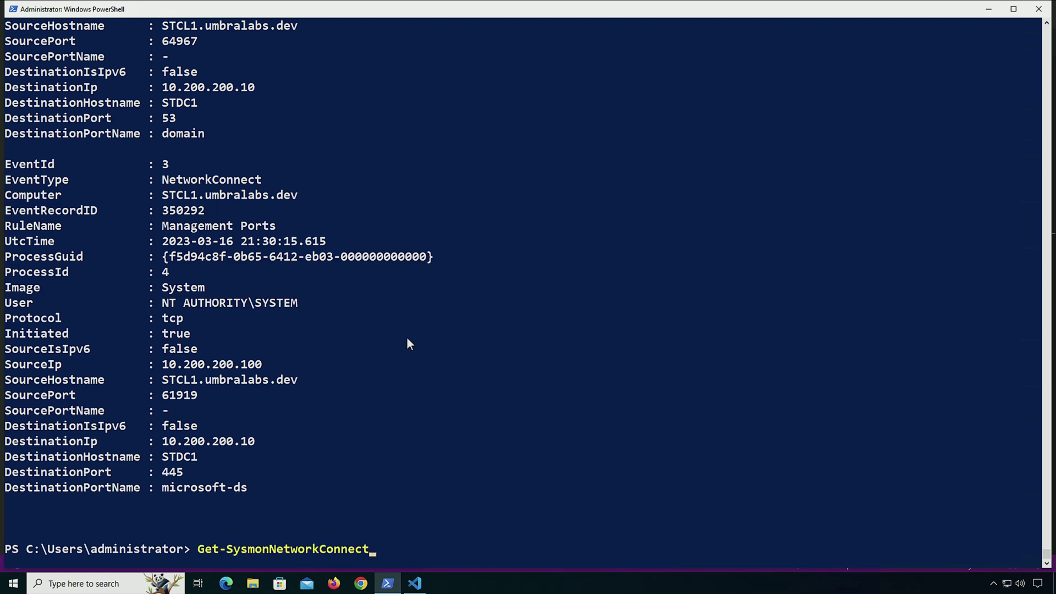
pyautogui.write('| out-gridv')
pyautogui.press('Tab')
pyautogui.press('Return')
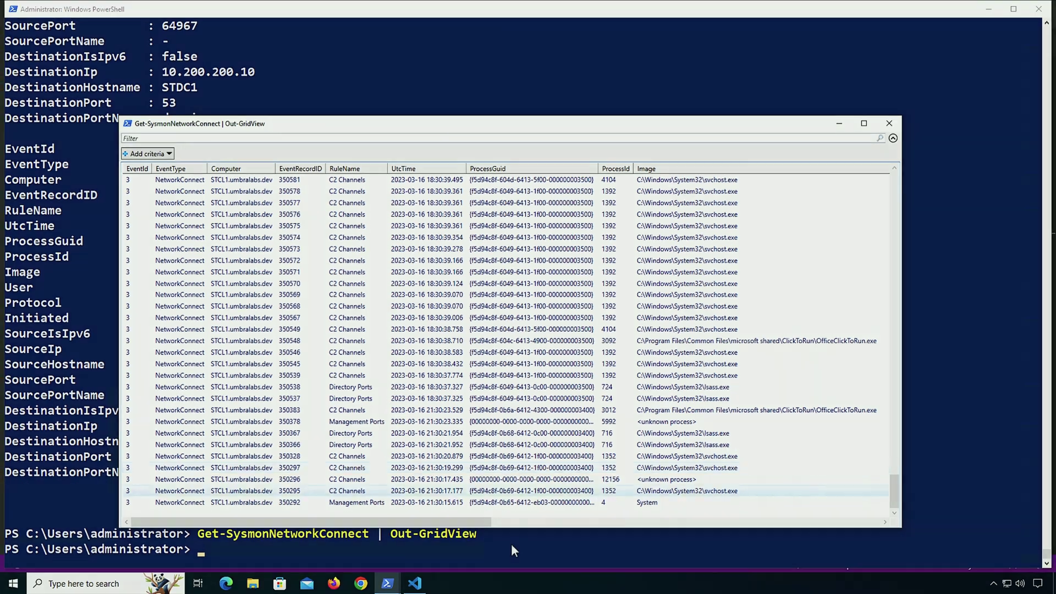
pyautogui.click(510, 544)
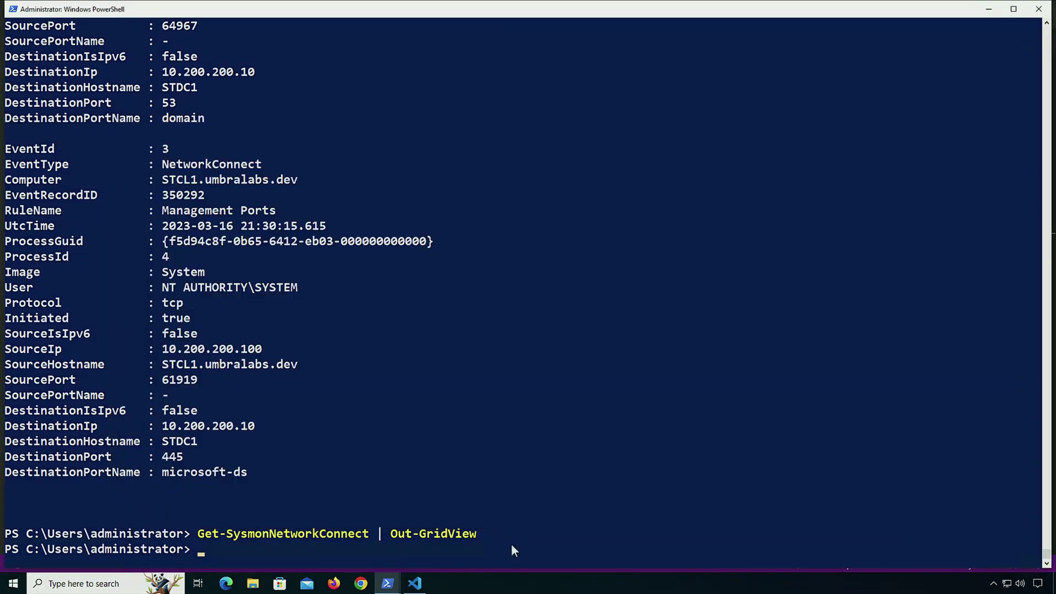
# Replace Out-GridView with 'select image,destinationport -unique' to list unique process/port pairs
pyautogui.press('Up')
pyautogui.press('BackSpace')
pyautogui.press('BackSpace')
pyautogui.press('BackSpace')
pyautogui.press('BackSpace')
pyautogui.press('BackSpace')
pyautogui.press('BackSpace')
pyautogui.press('BackSpace')
pyautogui.press('BackSpace')
pyautogui.press('BackSpace')
pyautogui.press('BackSpace')
pyautogui.press('BackSpace')
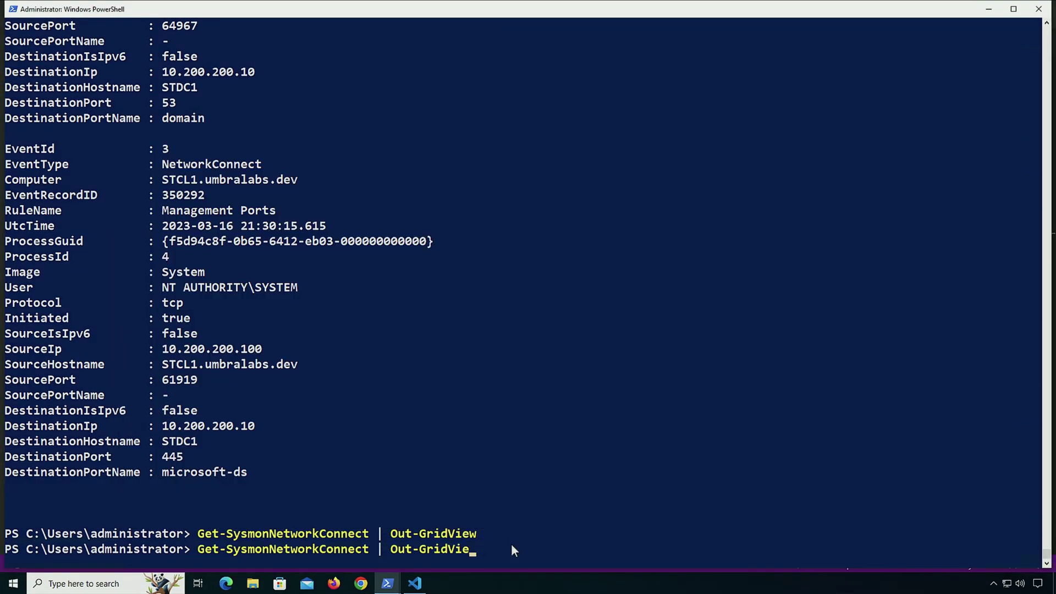
pyautogui.press('BackSpace')
pyautogui.press('BackSpace')
pyautogui.write('select image,des')
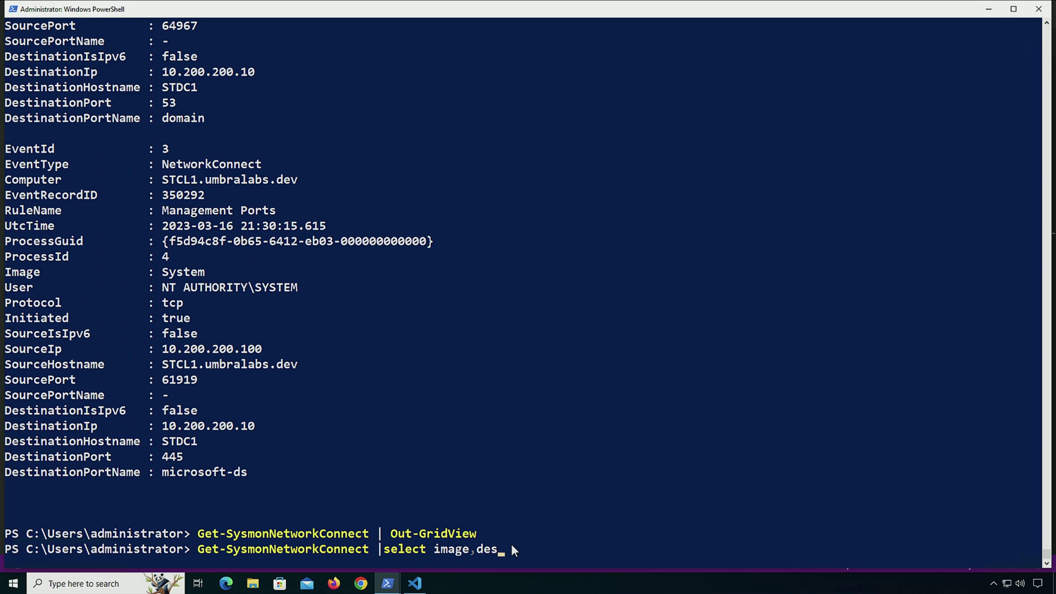
pyautogui.write('tinationpoty')
pyautogui.press('BackSpace')
pyautogui.press('BackSpace')
pyautogui.write('rt -unique')
pyautogui.press('Return')
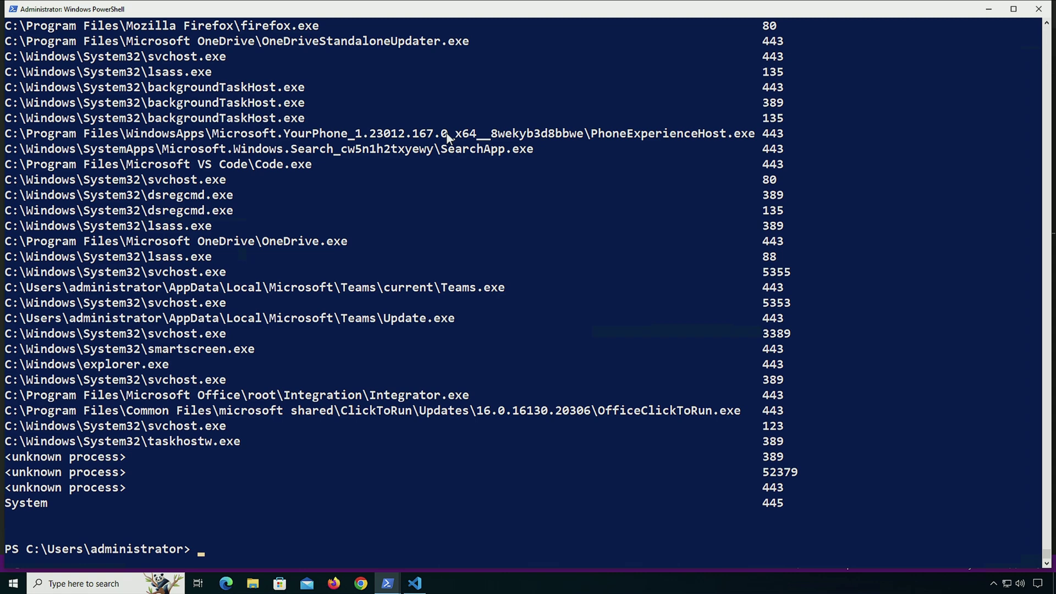
pyautogui.scroll(1, 443, 148)
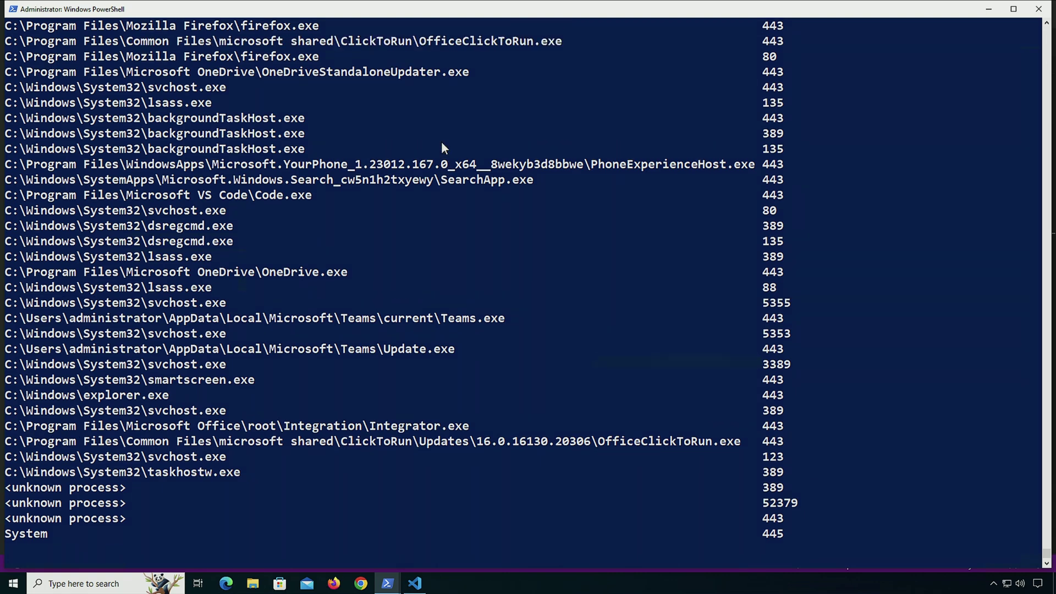
pyautogui.scroll(1, 443, 148)
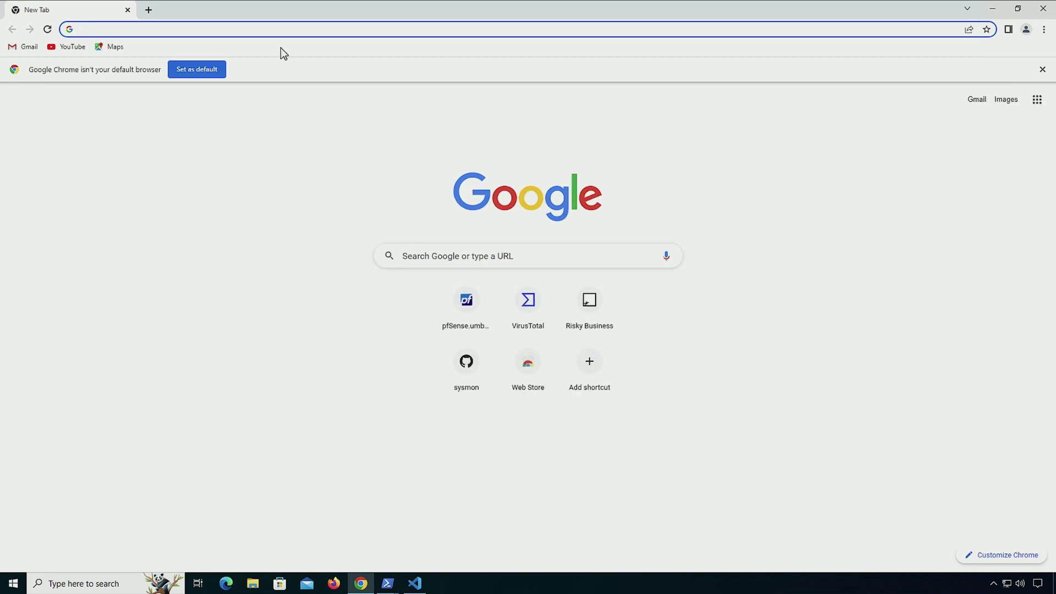
# Browse the sysmon-modular 3_network_connection_initiated folder's exclude and include XML rule files on GitHub
pyautogui.write('sy')
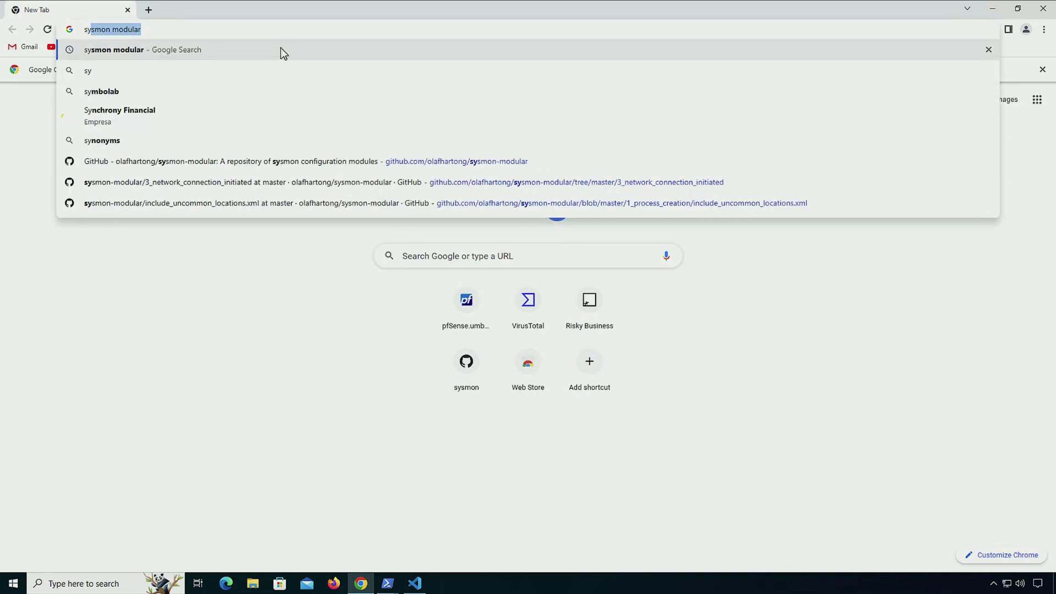
pyautogui.click(505, 181)
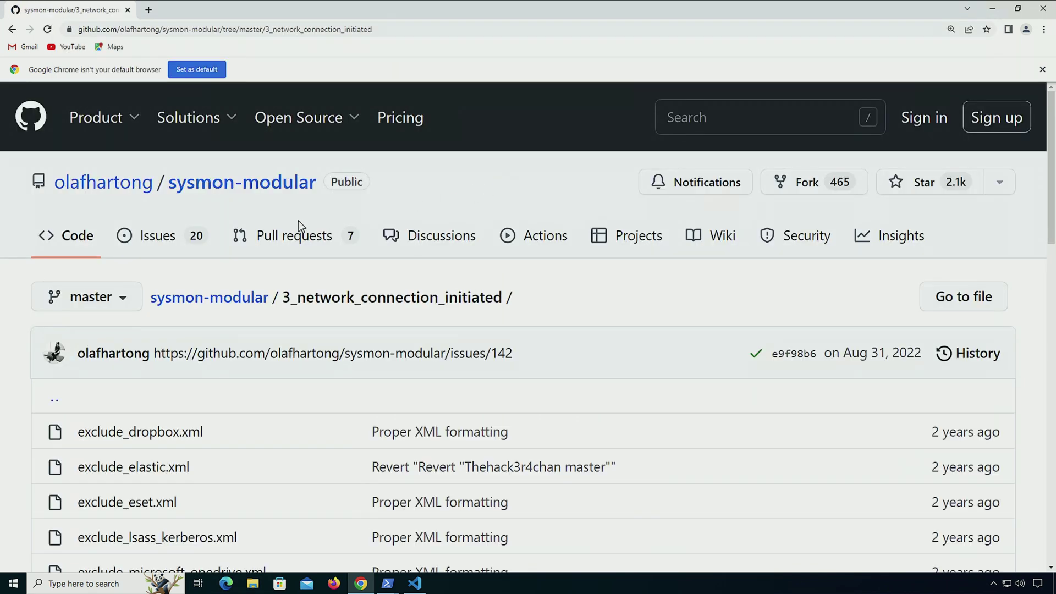
pyautogui.scroll(-3, 196, 445)
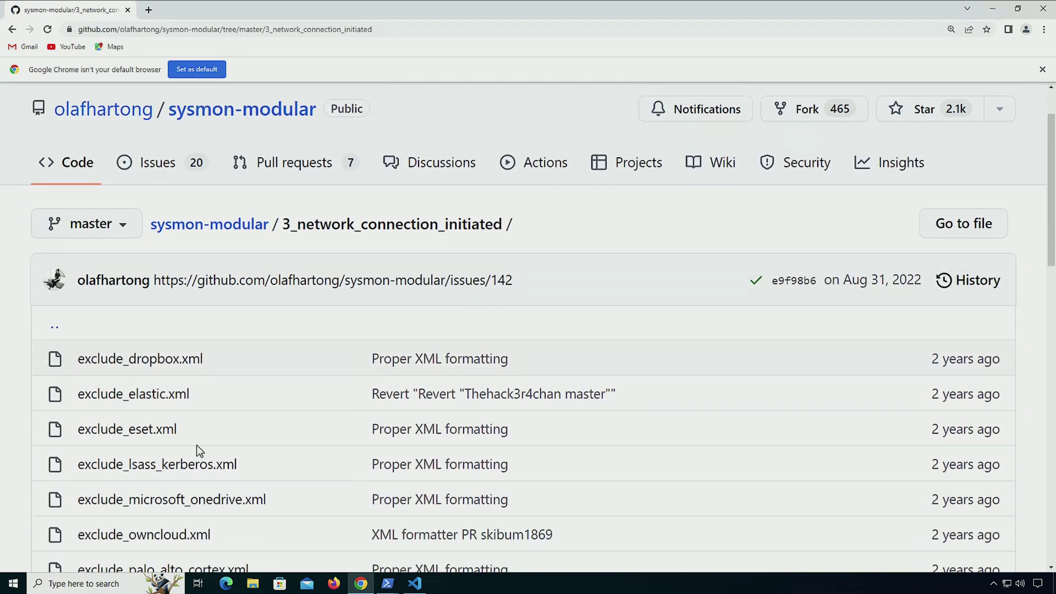
pyautogui.scroll(-2, 196, 444)
pyautogui.scroll(-2, 196, 444)
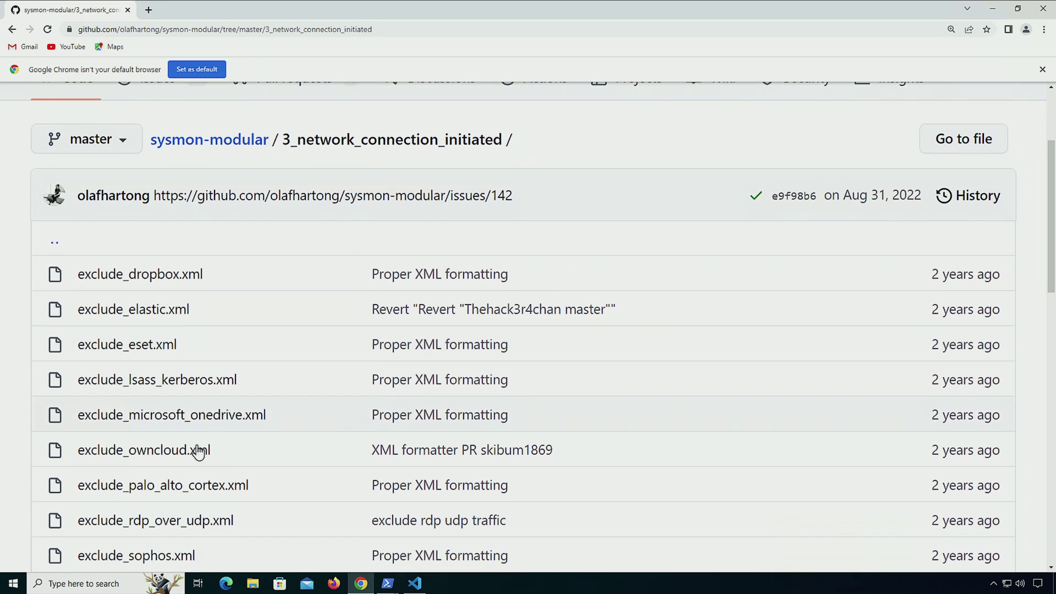
pyautogui.scroll(-1, 198, 453)
pyautogui.scroll(-1, 199, 453)
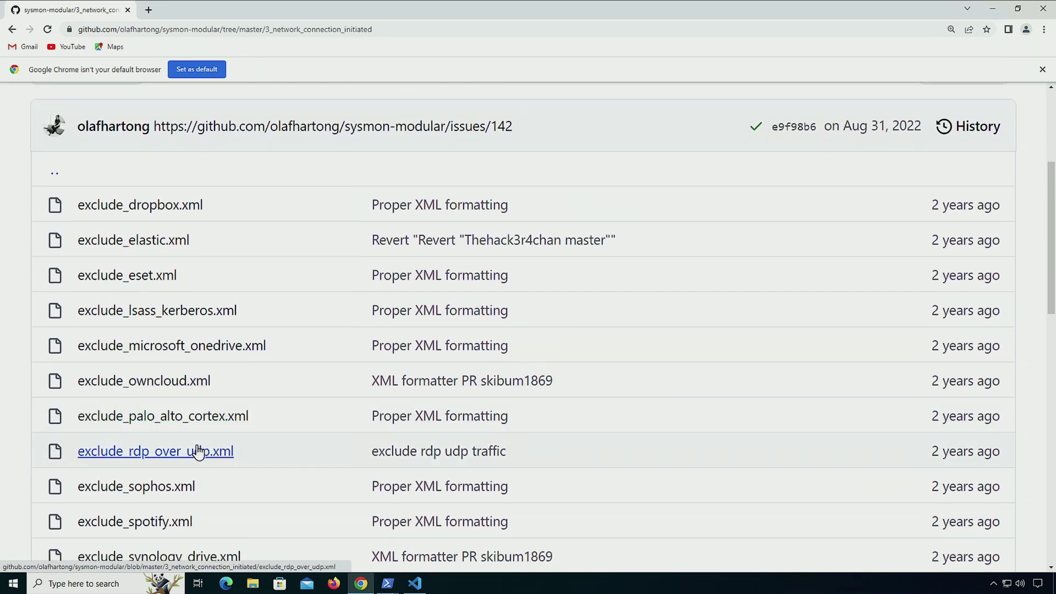
pyautogui.scroll(-2, 199, 453)
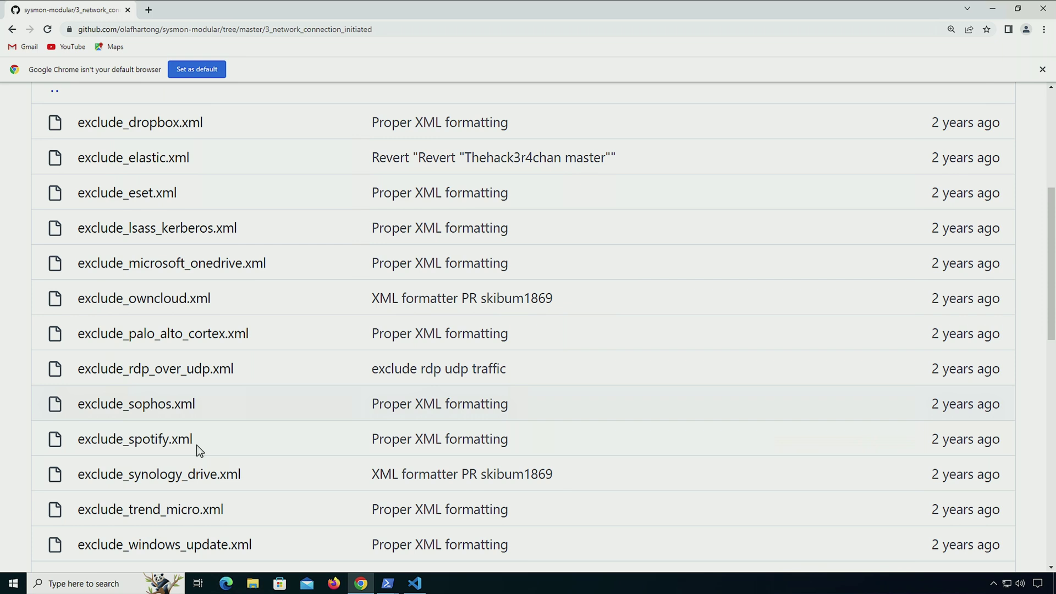
pyautogui.scroll(-1, 197, 446)
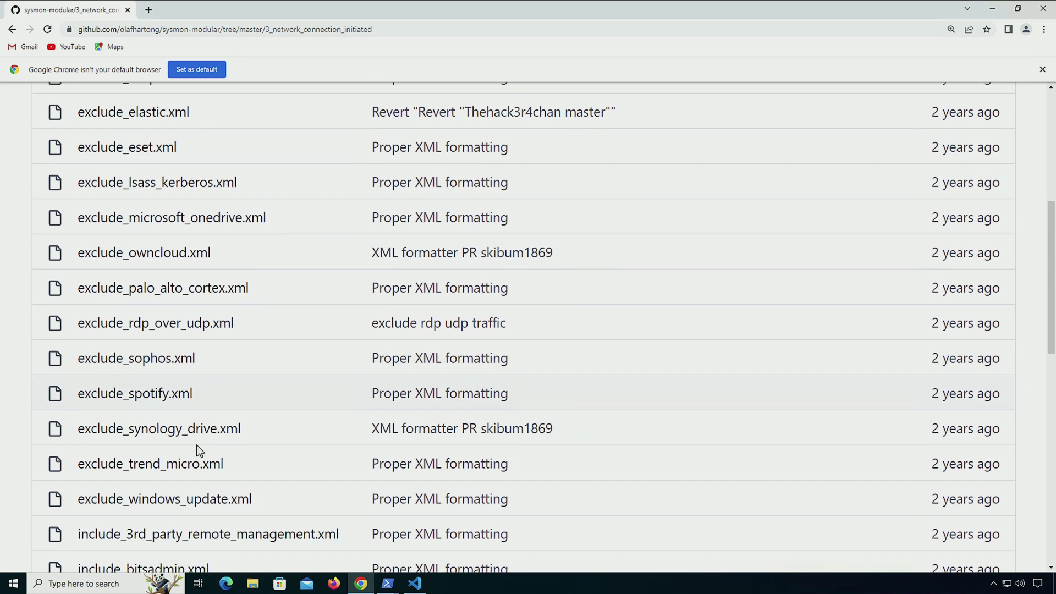
pyautogui.scroll(-1, 196, 445)
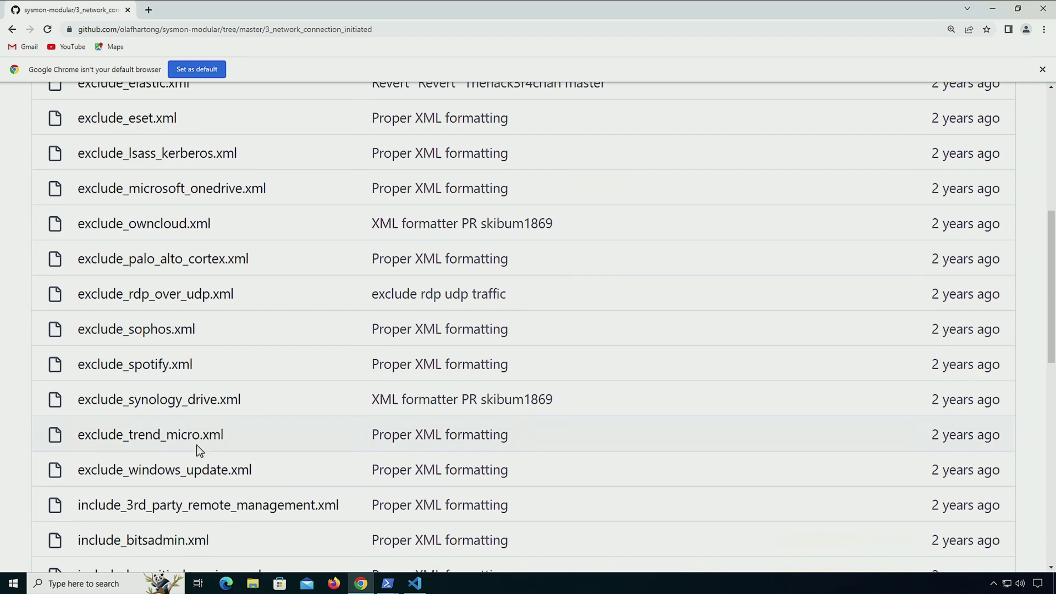
pyautogui.scroll(-2, 196, 445)
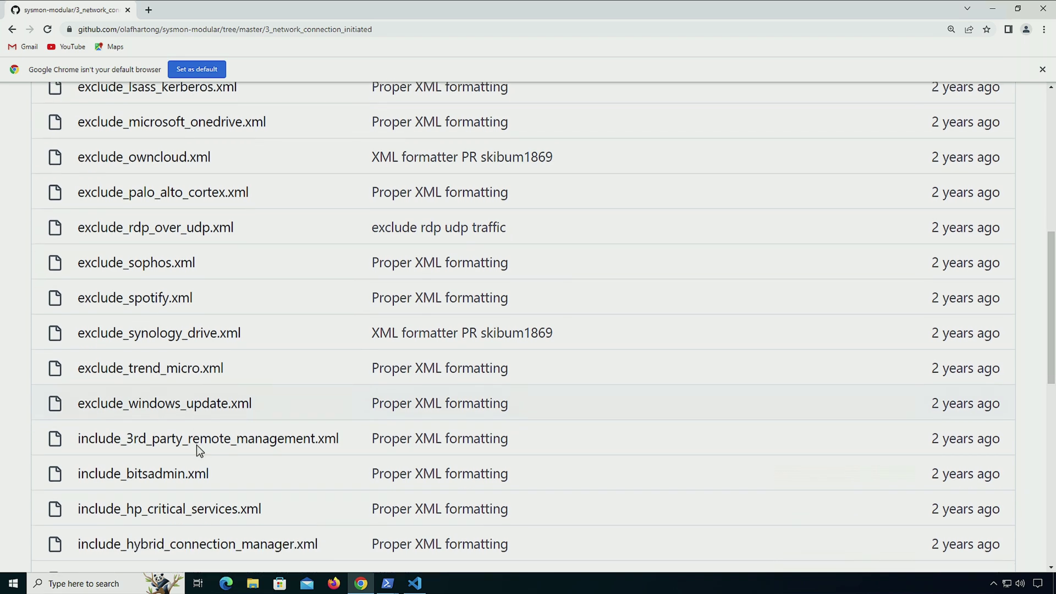
pyautogui.scroll(-2, 198, 451)
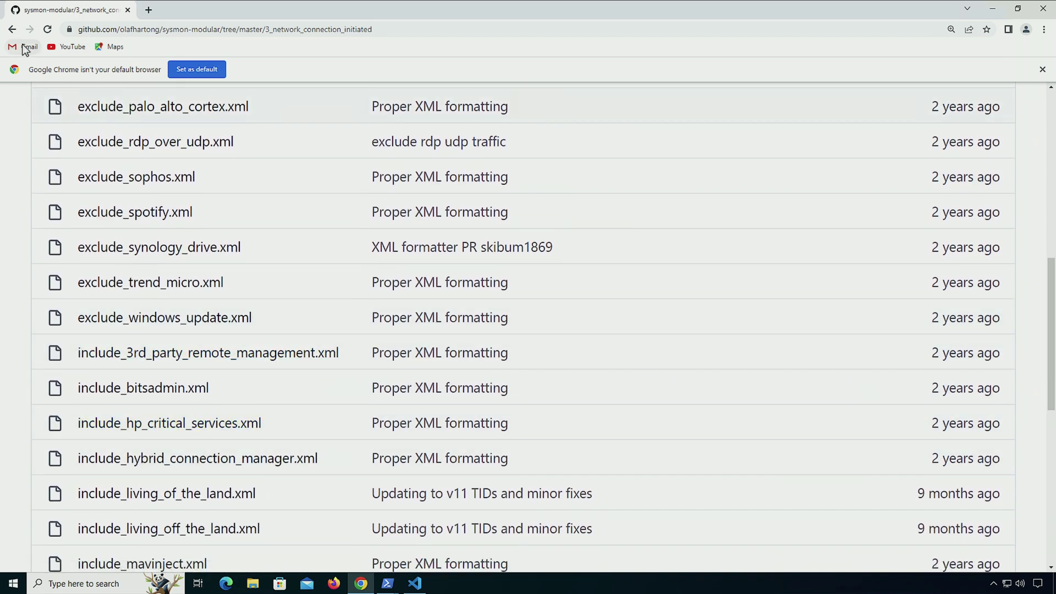
pyautogui.scroll(2, 248, 275)
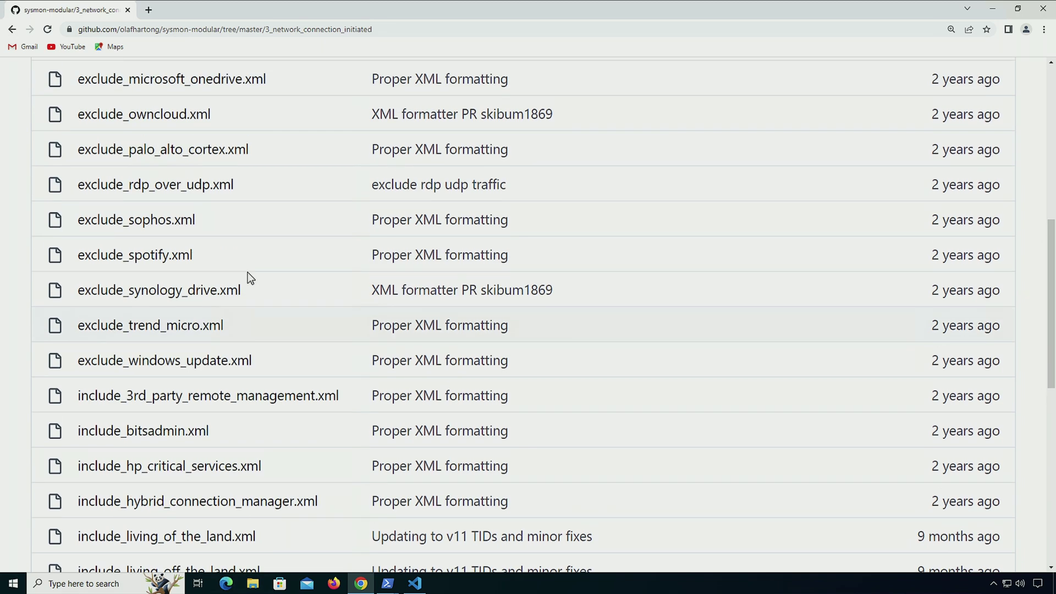
pyautogui.scroll(8, 247, 275)
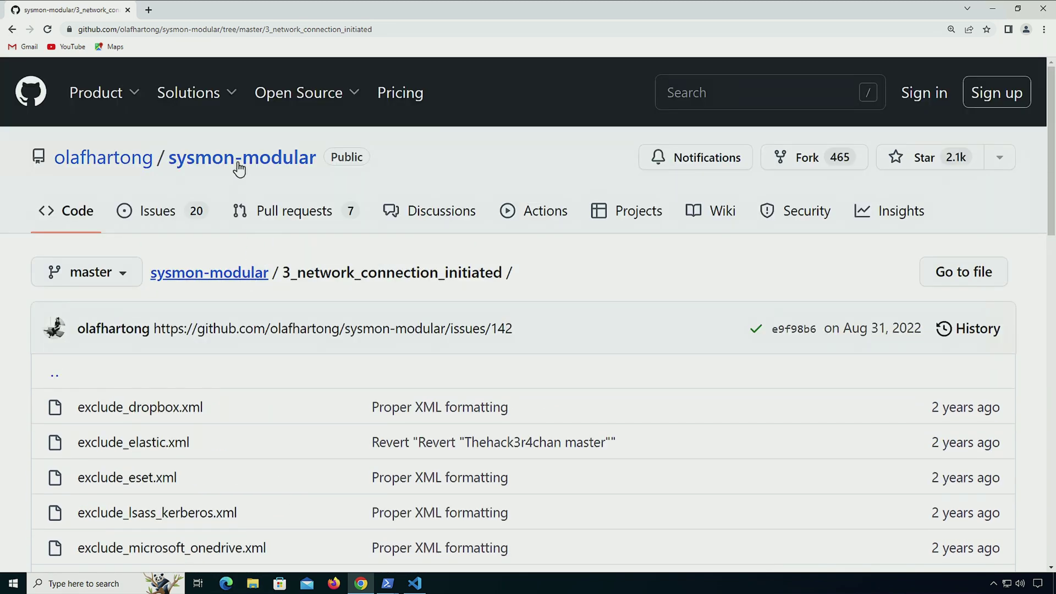
# Go to the sysmon-modular repository main page and scroll down its file list
pyautogui.click(221, 275)
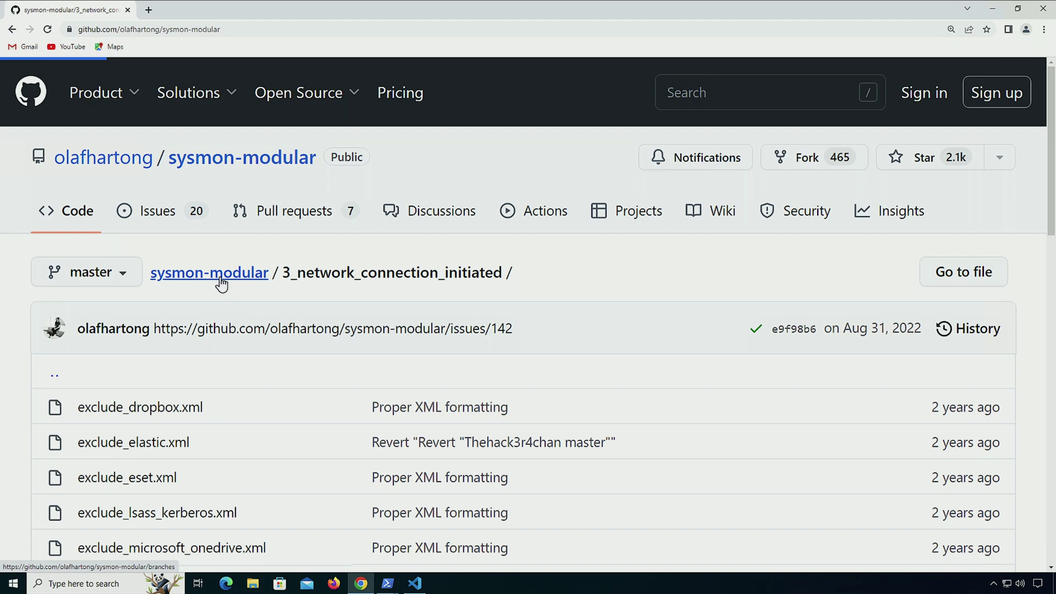
pyautogui.scroll(-3, 257, 449)
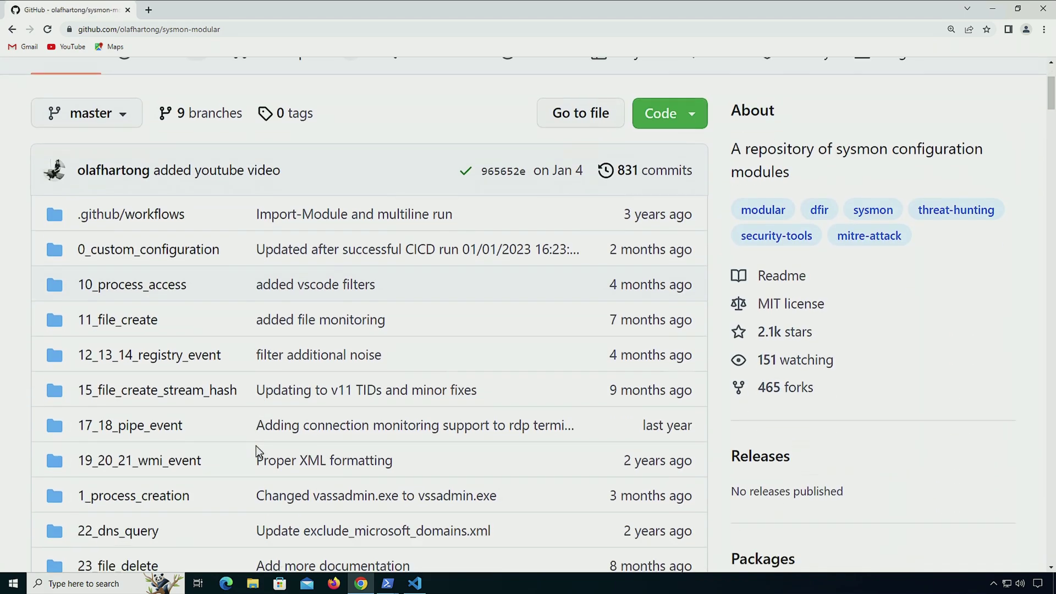
pyautogui.scroll(-1, 257, 448)
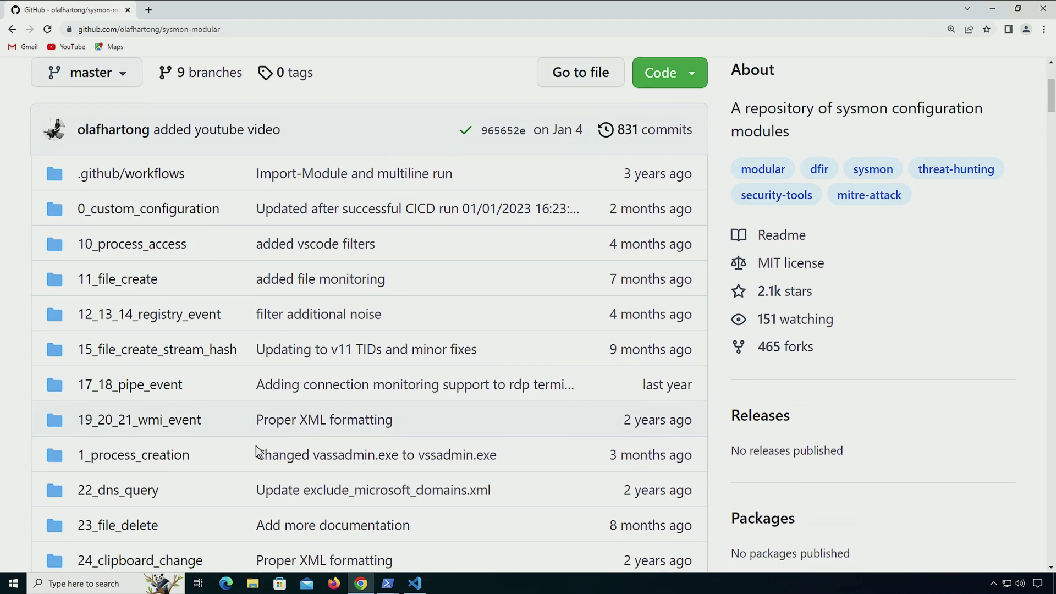
pyautogui.scroll(-7, 256, 448)
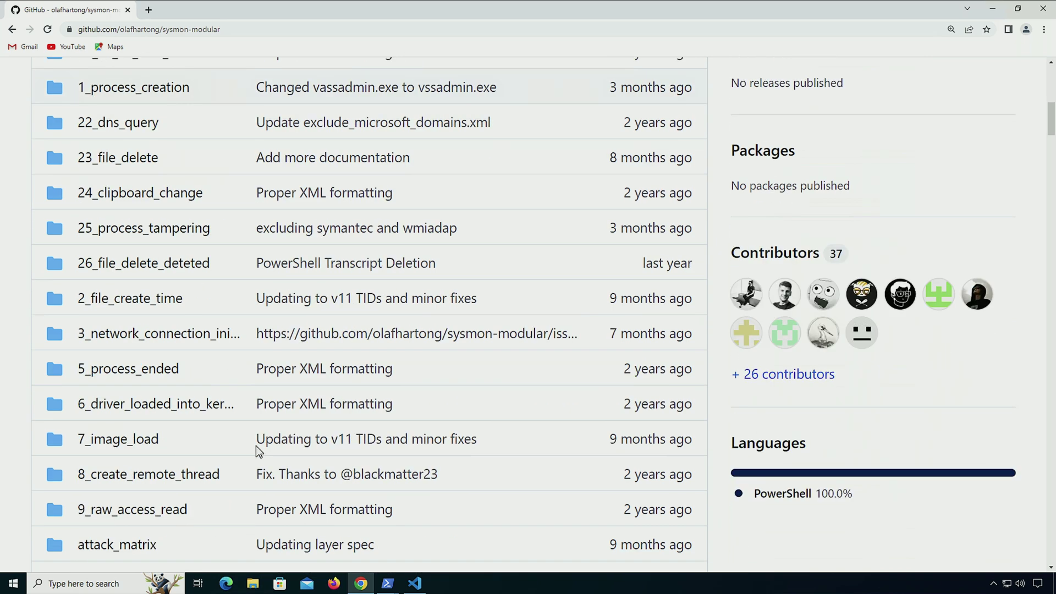
pyautogui.scroll(-2, 256, 452)
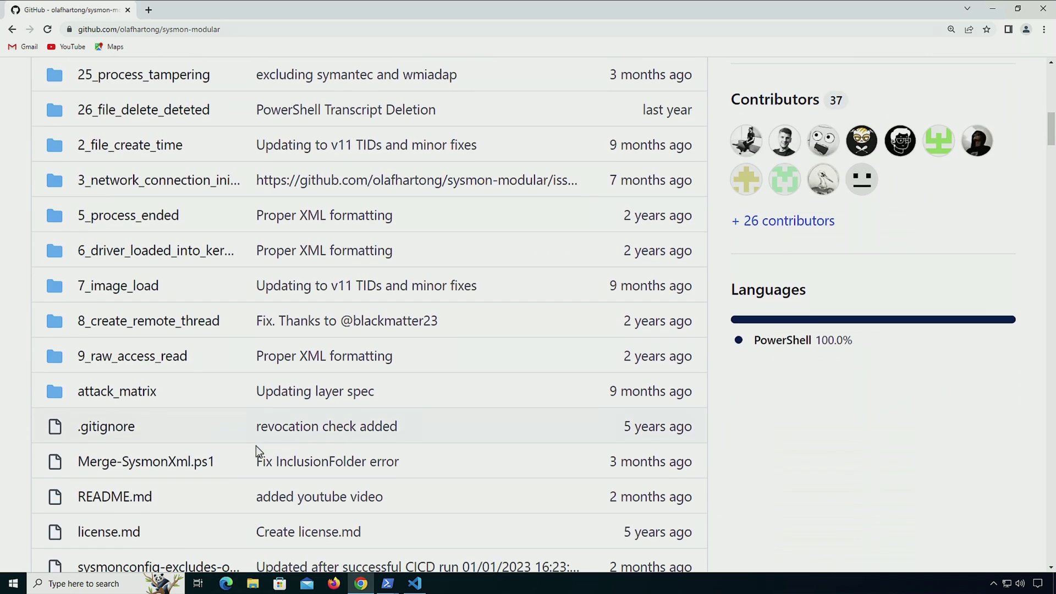
# Open Merge-SysmonXml.ps1 and read through its parameters and begin/process blocks
pyautogui.click(118, 471)
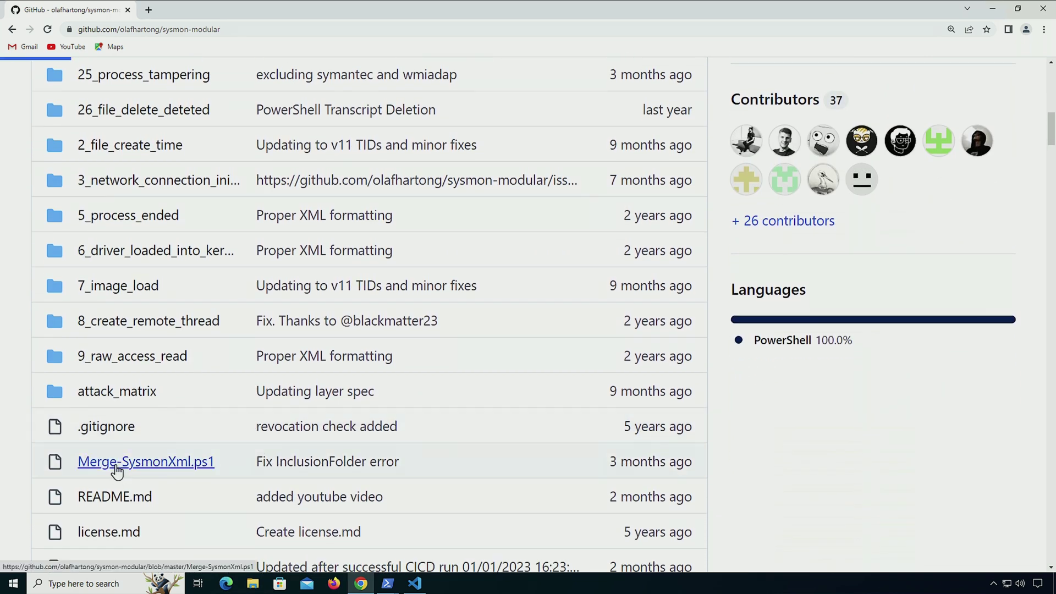
pyautogui.scroll(-2, 338, 518)
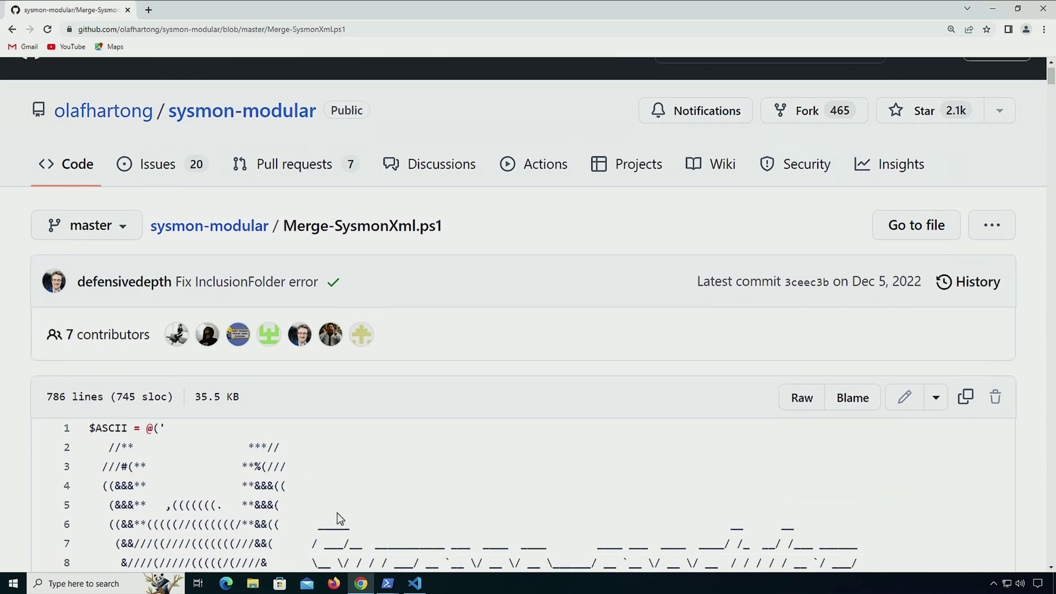
pyautogui.scroll(-8, 338, 517)
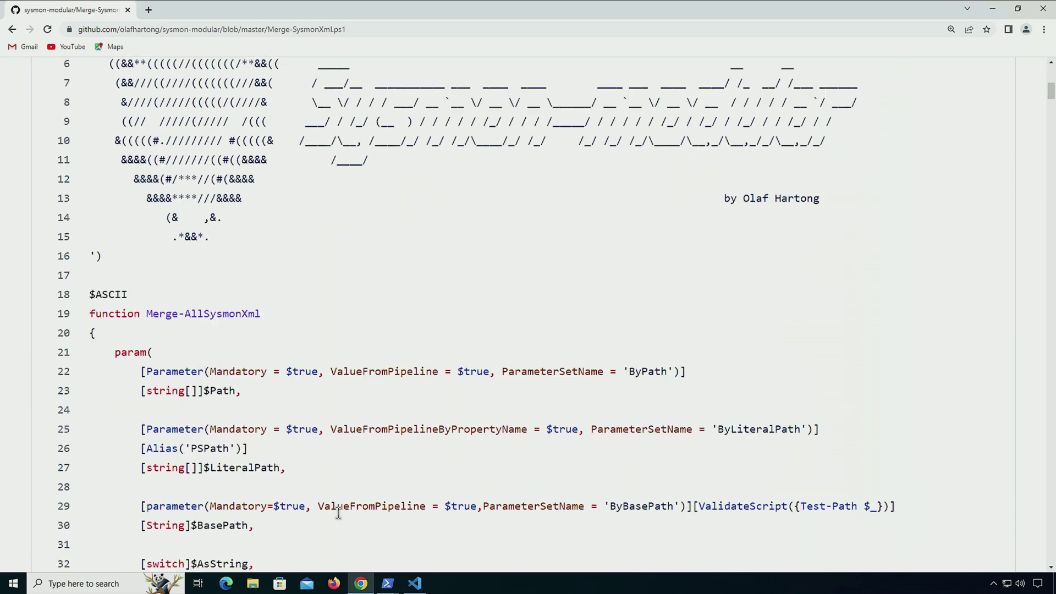
pyautogui.scroll(-1, 339, 513)
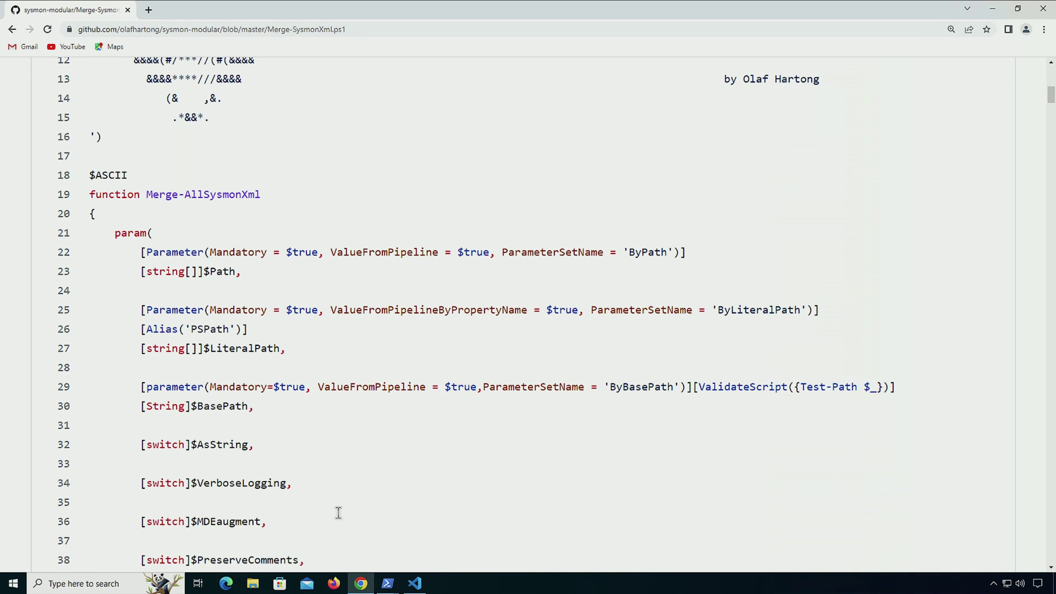
pyautogui.scroll(-4, 338, 513)
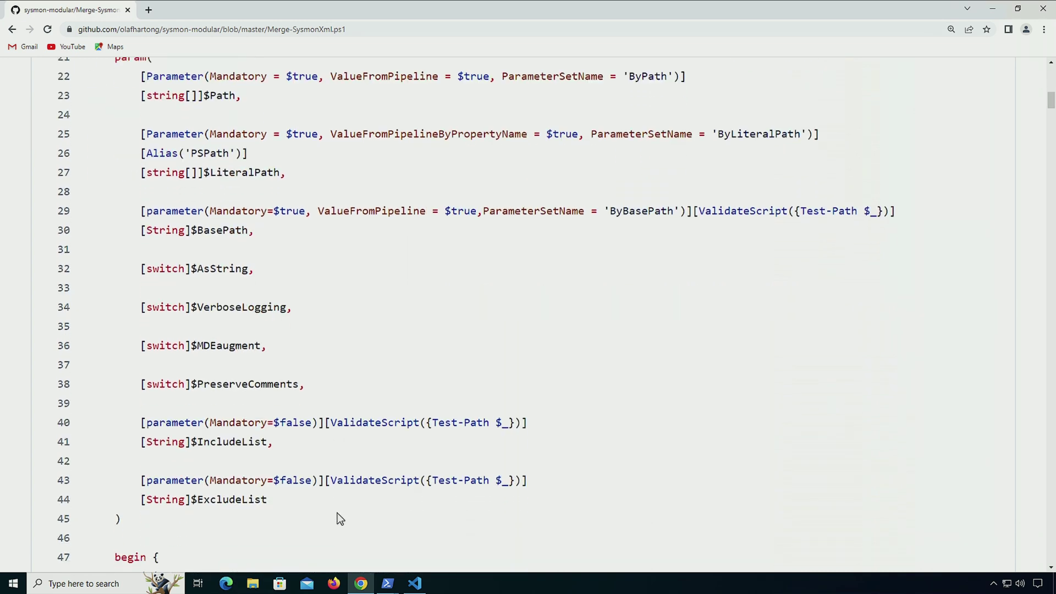
pyautogui.scroll(-2, 338, 514)
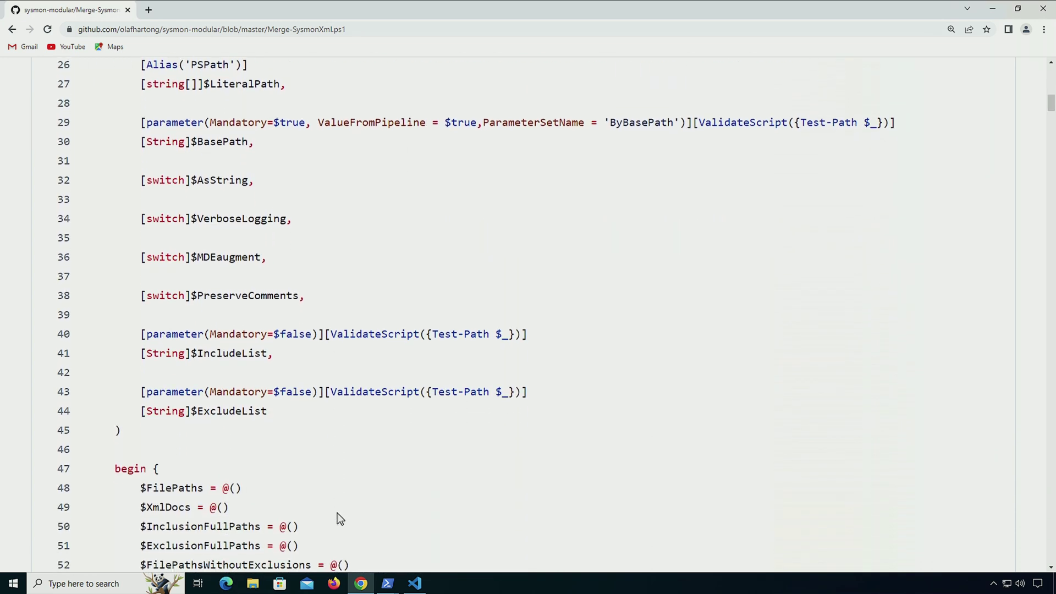
pyautogui.scroll(-4, 338, 519)
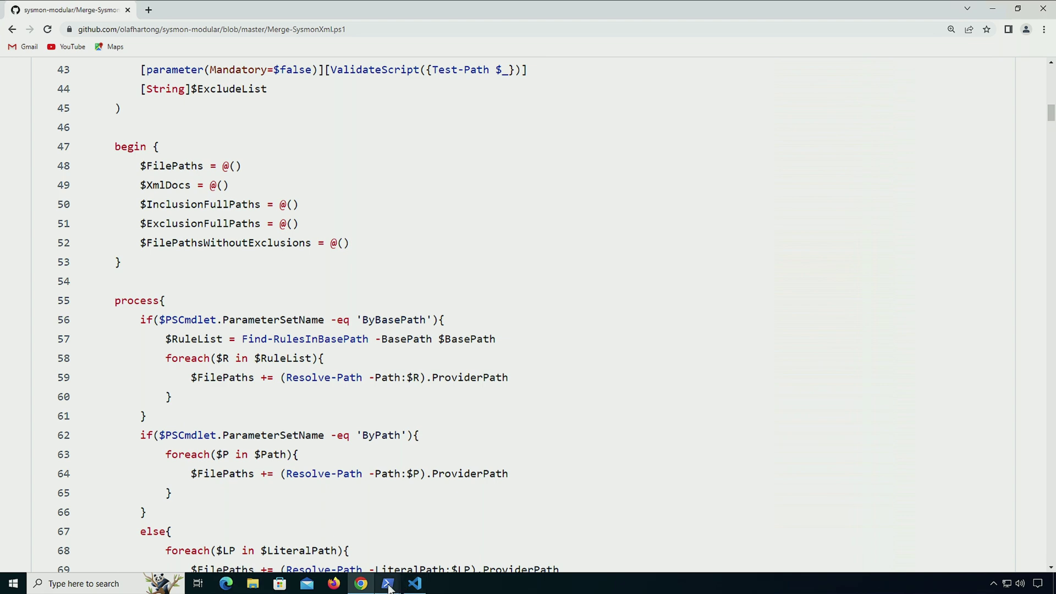
# Pipe the unique image and port pairs into ConvertTo-SysmonRule to generate Sysmon rule XML
pyautogui.moveTo(388, 586)
pyautogui.click(328, 529)
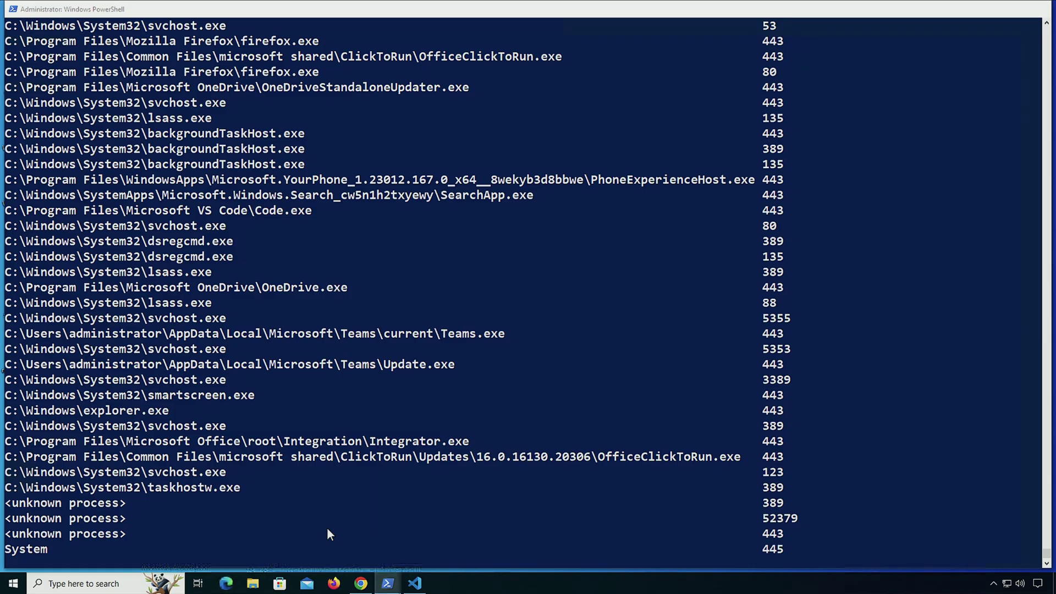
pyautogui.press('Up')
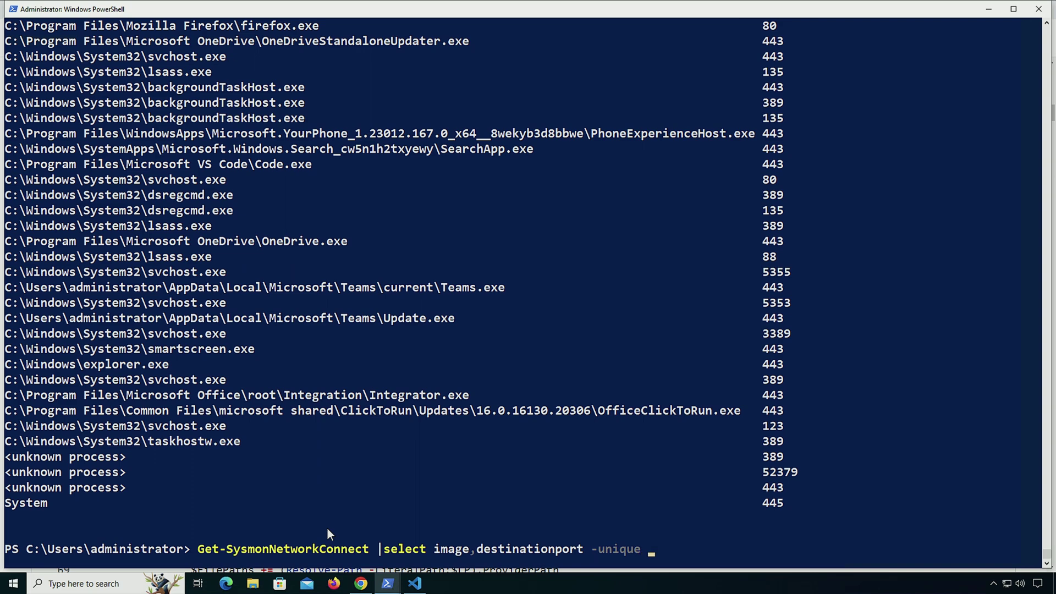
pyautogui.write('| ')
pyautogui.write('c')
pyautogui.write('onvertto-')
pyautogui.write('sysm')
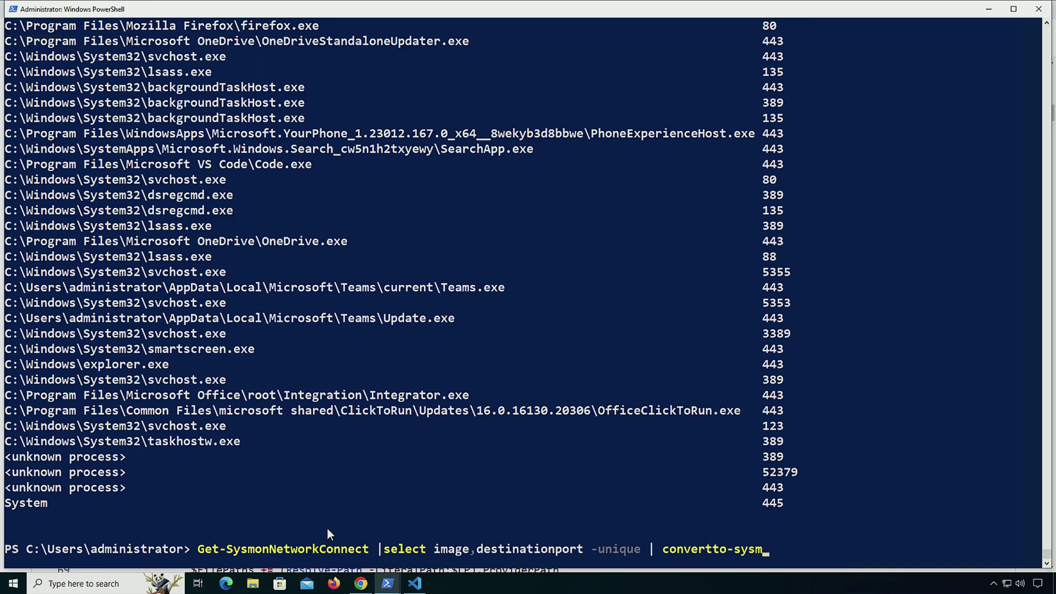
pyautogui.press('Tab')
pyautogui.press('Return')
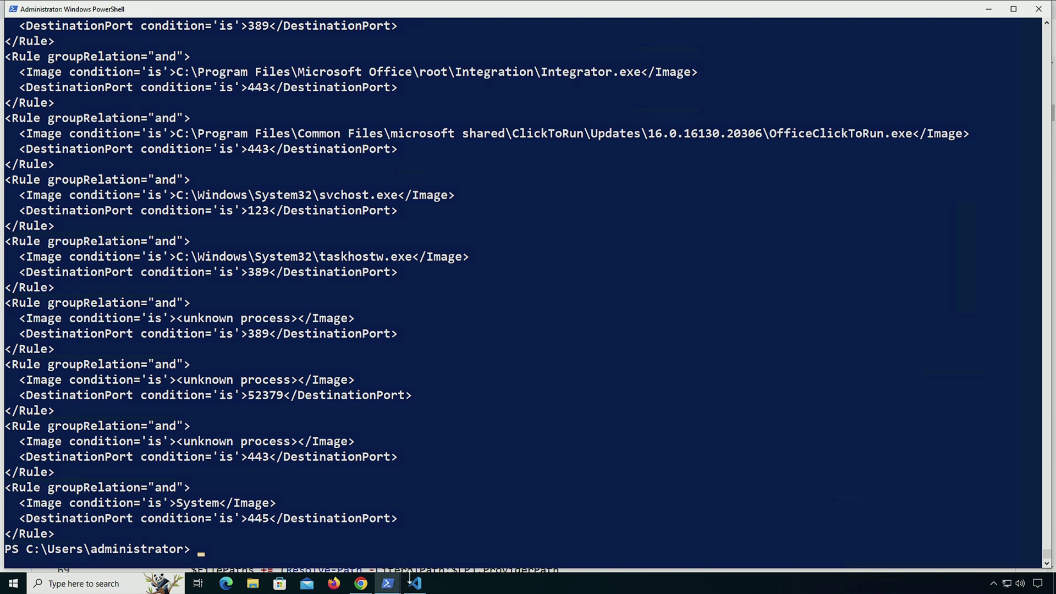
pyautogui.moveTo(416, 586)
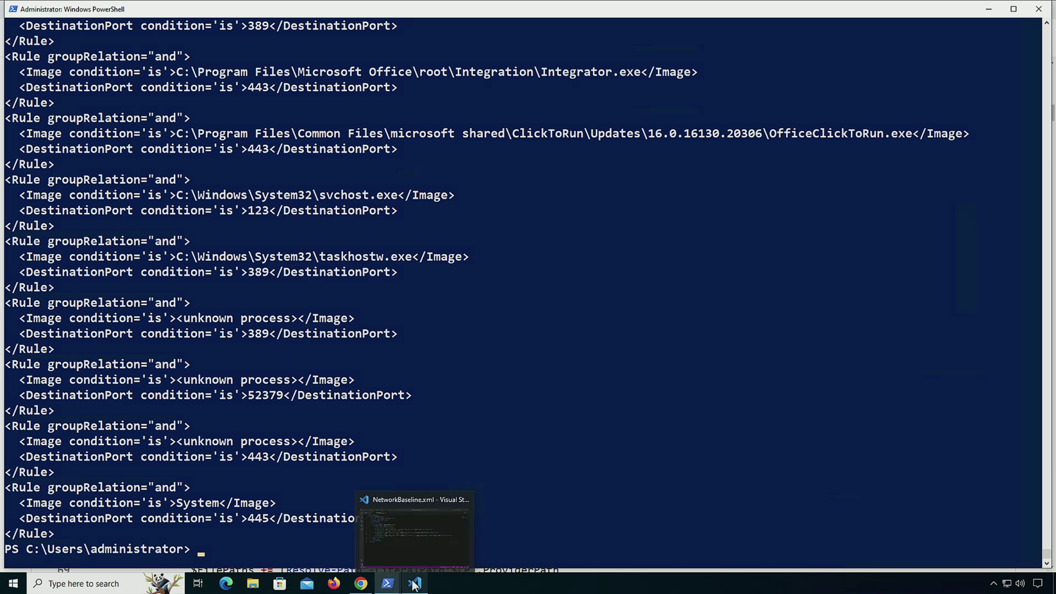
pyautogui.click(414, 537)
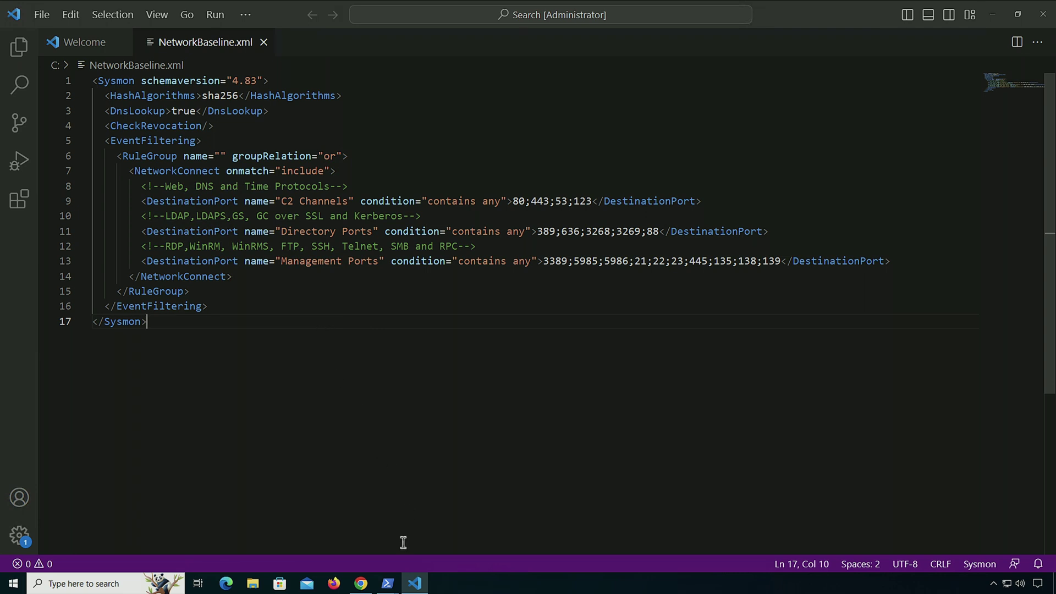
pyautogui.moveTo(389, 586)
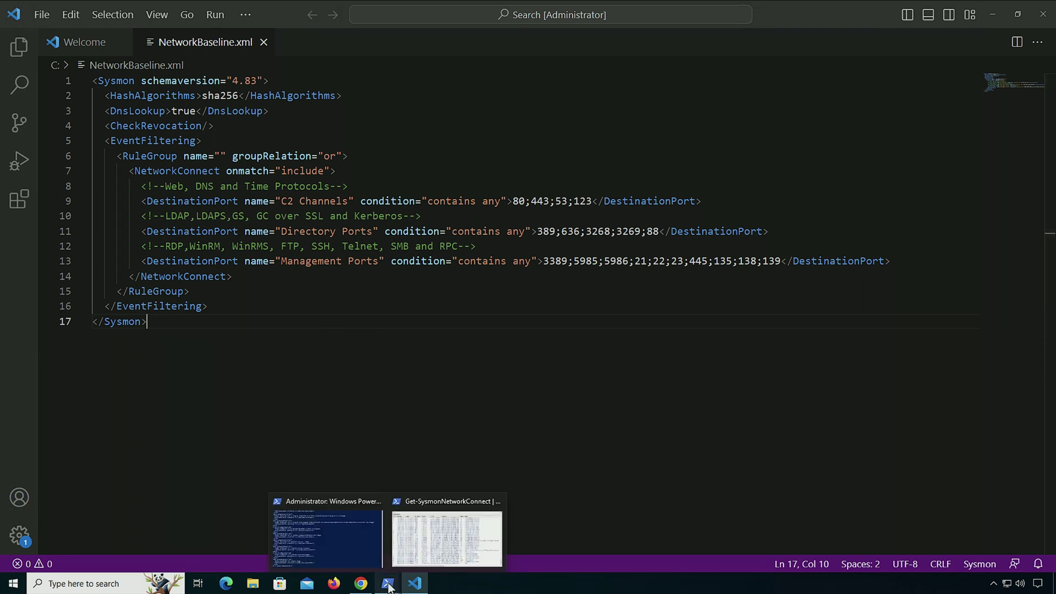
pyautogui.click(323, 524)
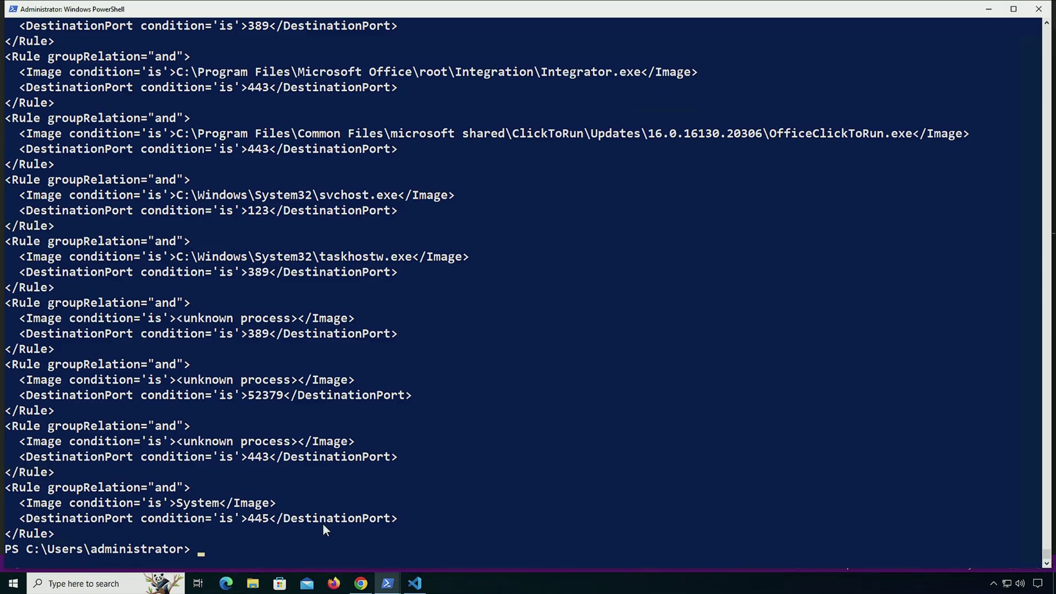